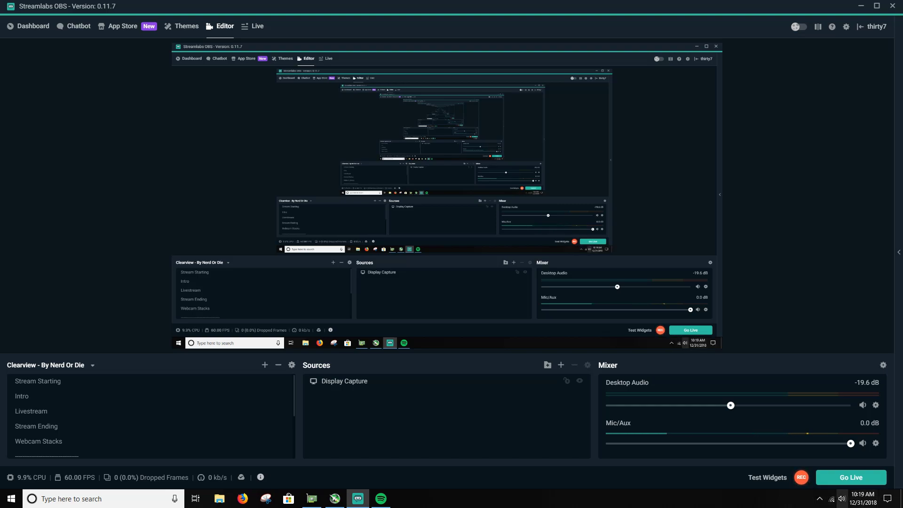
# Check the system volume level and the list of playback devices, then dismiss it.
pyautogui.click(841, 498)
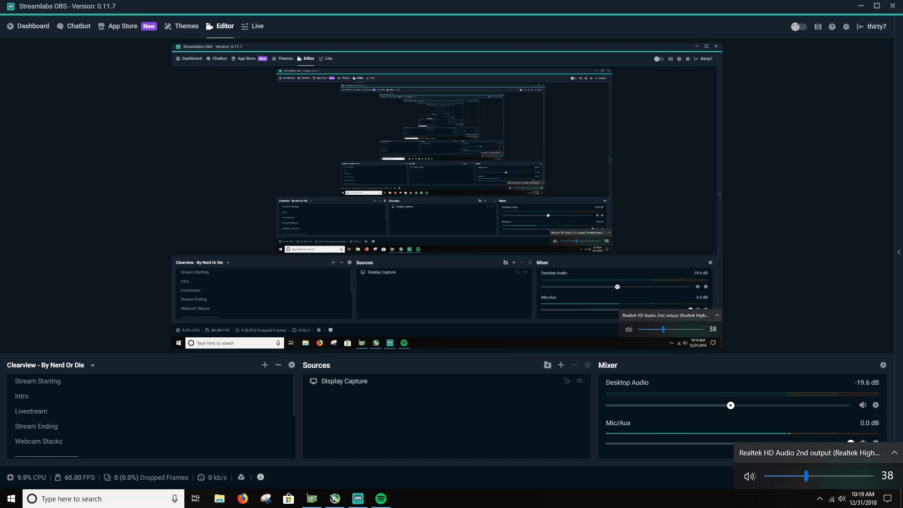
pyautogui.click(894, 452)
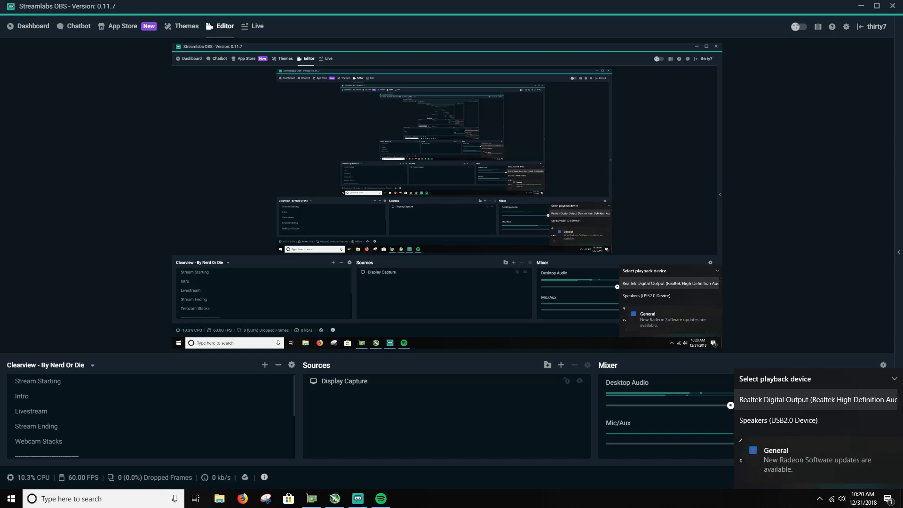
pyautogui.press('Escape')
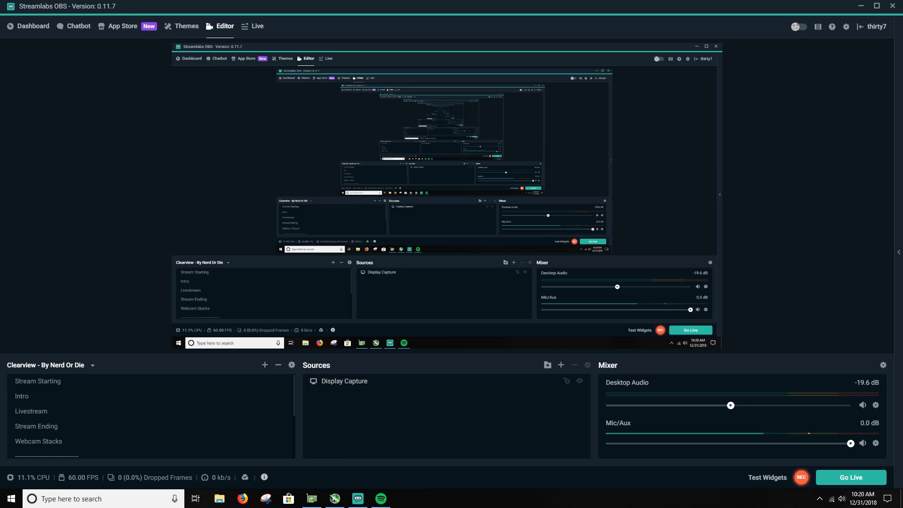
# Search Firefox for 'slobs', open the streamlabs.com result, and close the browser.
pyautogui.click(242, 498)
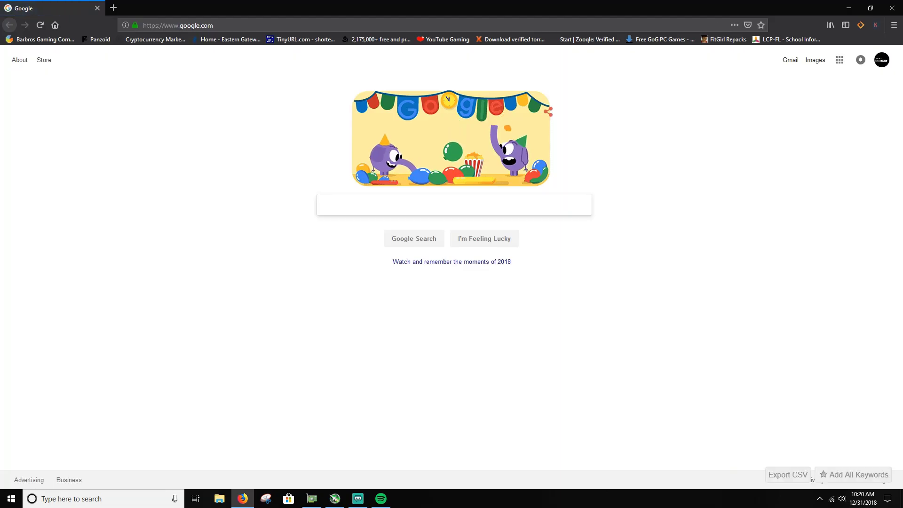
pyautogui.write('slobs')
pyautogui.press('Return')
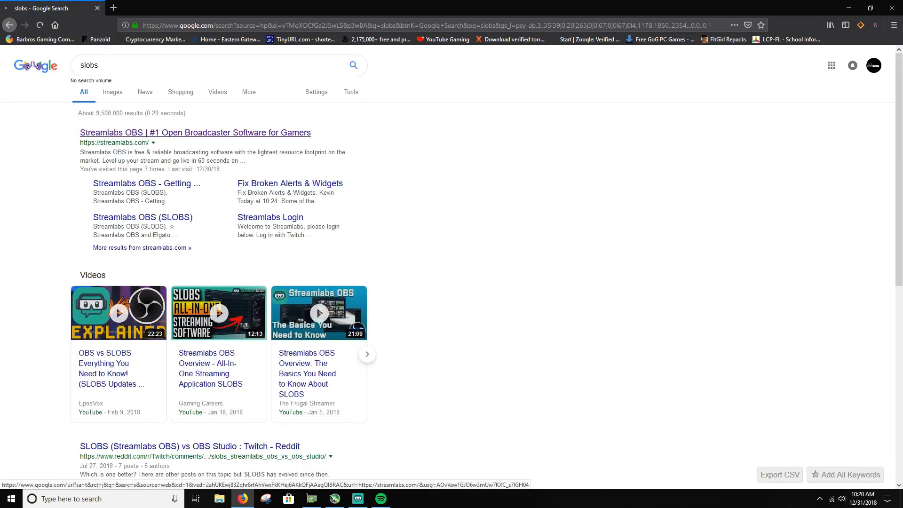
pyautogui.click(195, 132)
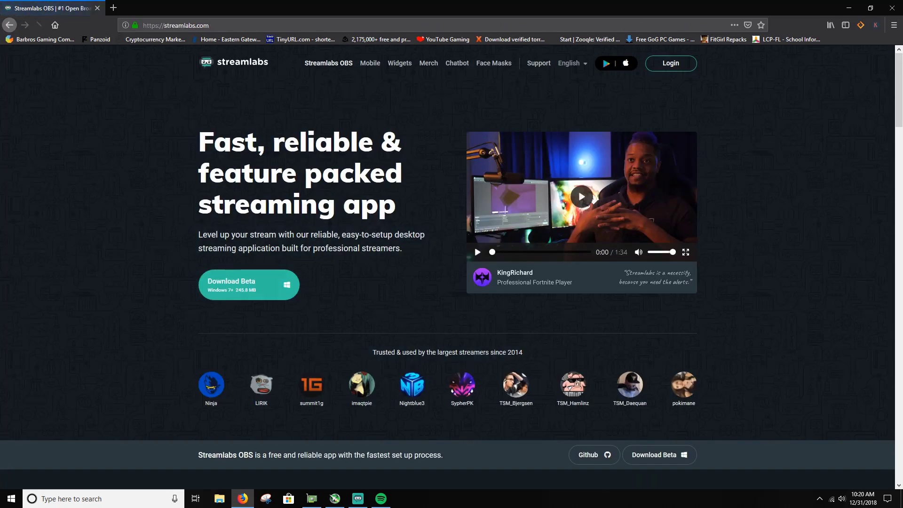
pyautogui.click(892, 8)
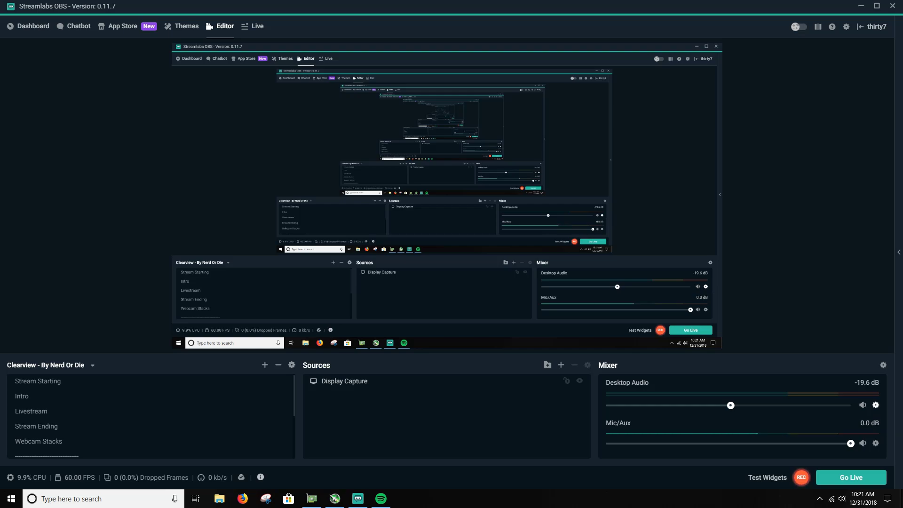
pyautogui.click(875, 405)
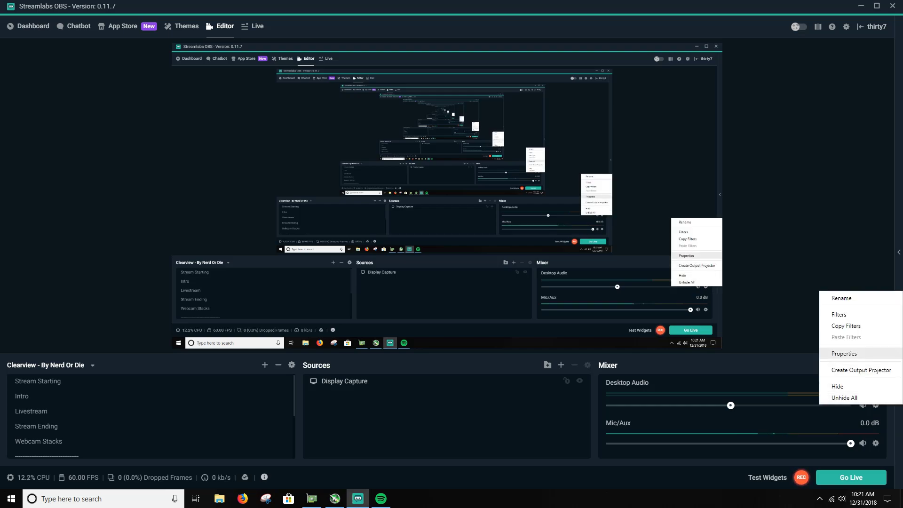
pyautogui.click(844, 353)
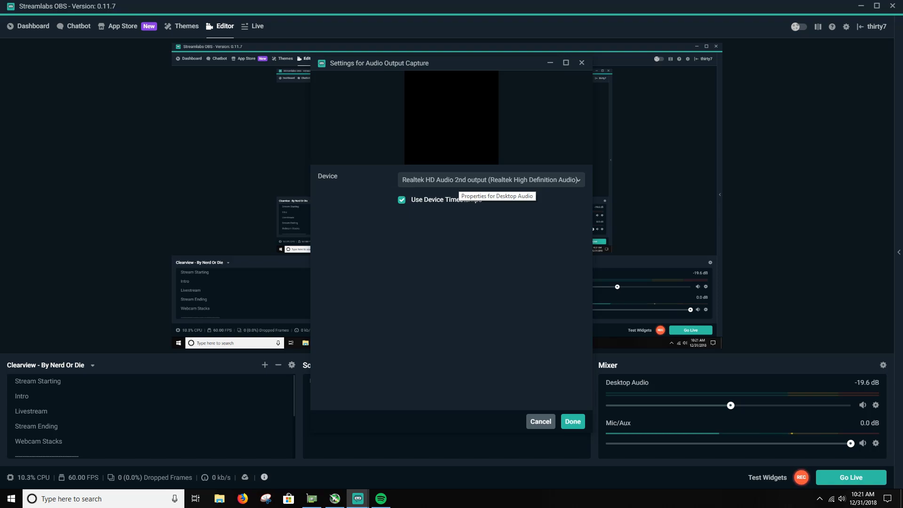
pyautogui.click(460, 182)
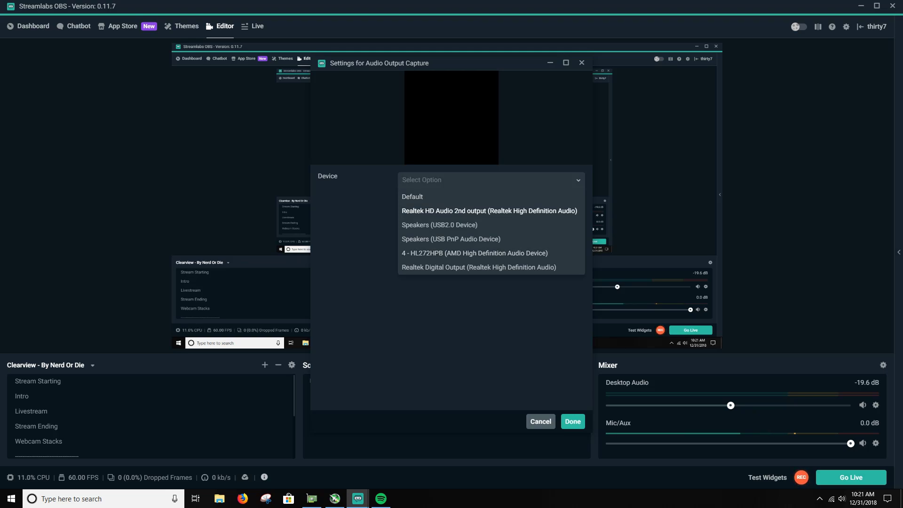
pyautogui.click(489, 211)
pyautogui.press('Return')
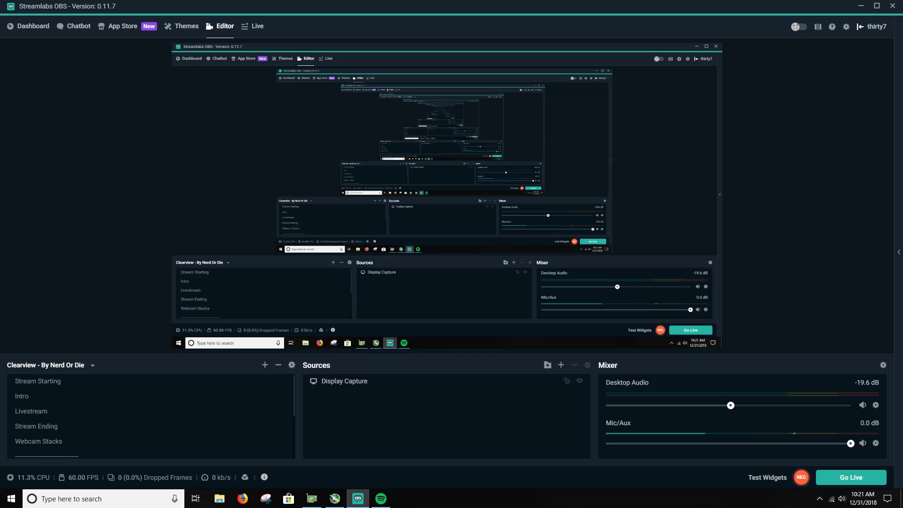
pyautogui.click(846, 27)
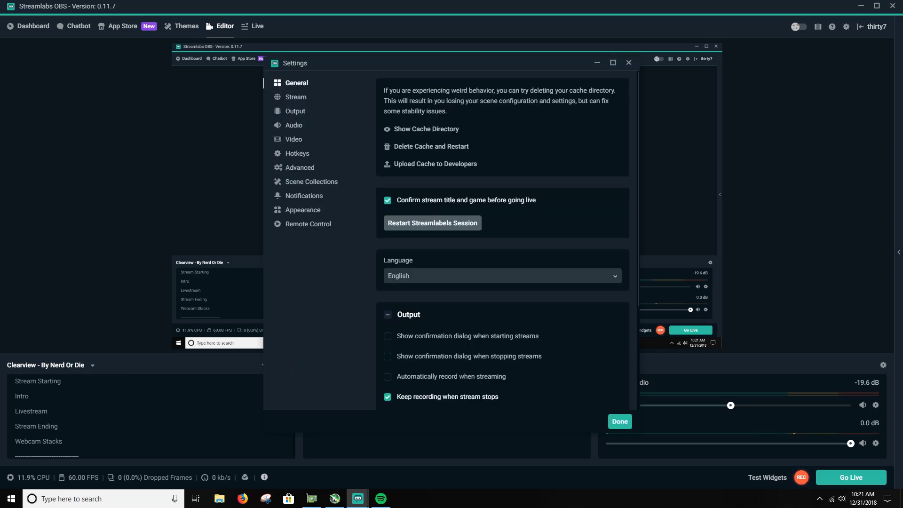
pyautogui.click(294, 125)
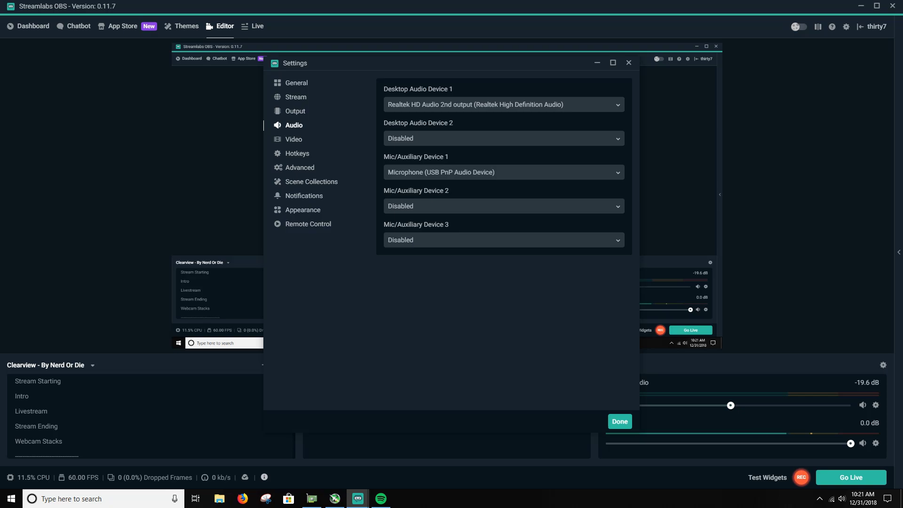
pyautogui.press('Escape')
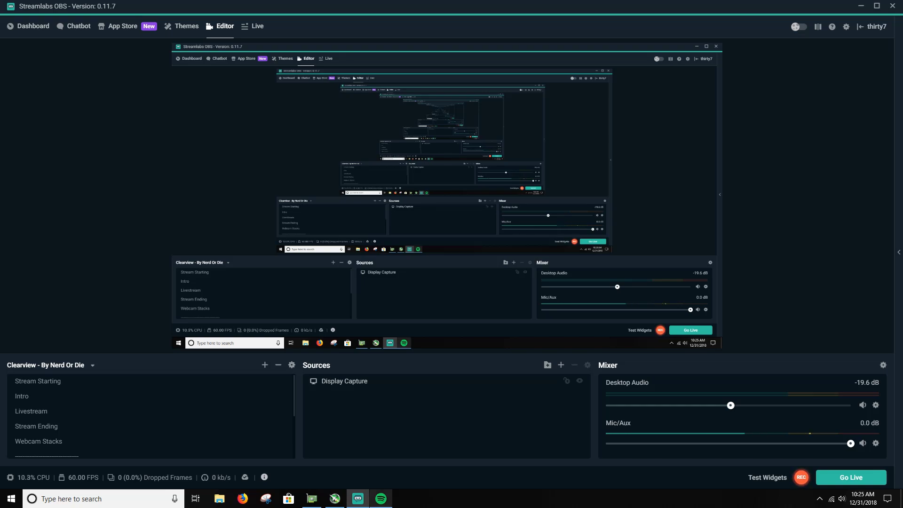
pyautogui.moveTo(381, 498)
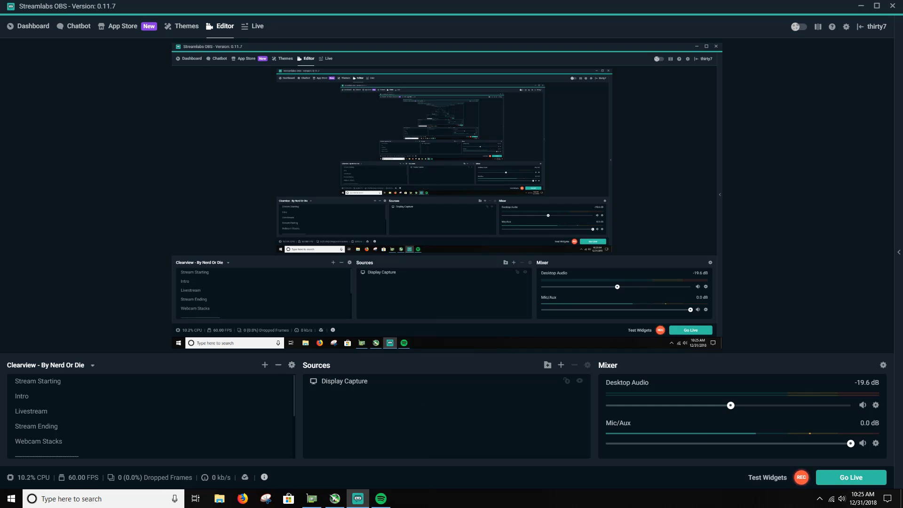
# Place Spotify over the Streamlabs editor, return to the artist page top, and select the DJ Quads query.
pyautogui.hotkey('alt', 'Tab')
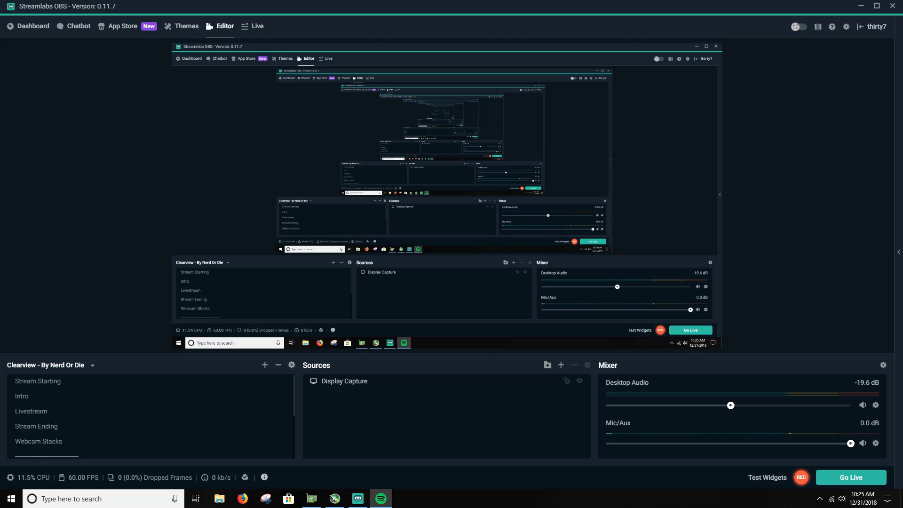
pyautogui.moveTo(902, 70); pyautogui.dragTo(451, 64)
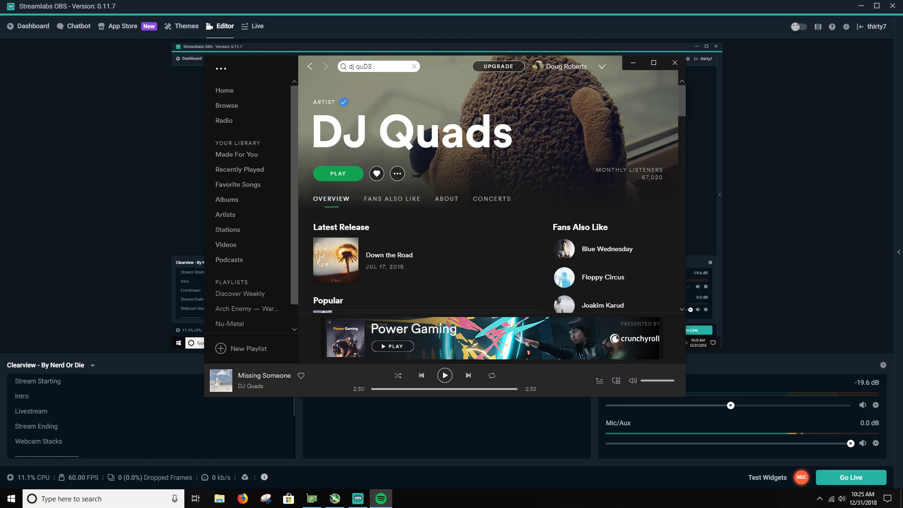
pyautogui.scroll(-10, 489, 188)
pyautogui.scroll(-10, 489, 221)
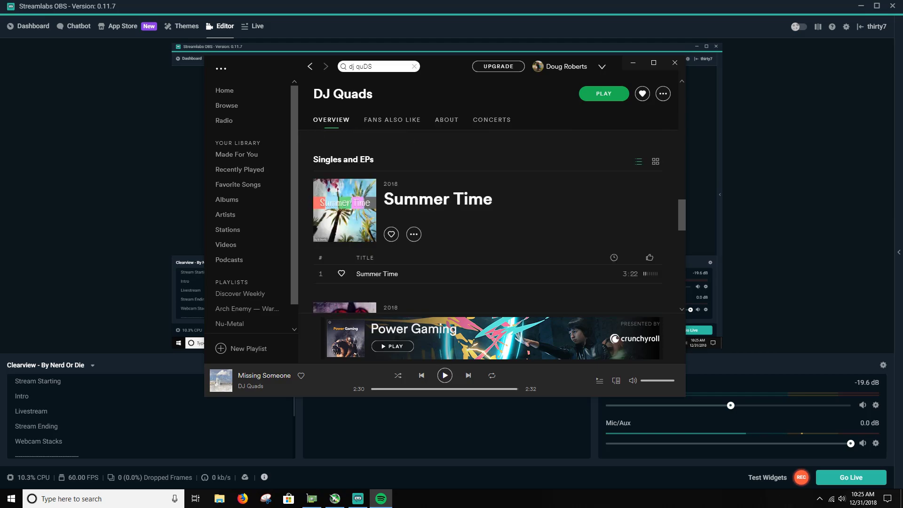
pyautogui.scroll(5, 489, 221)
pyautogui.scroll(10, 489, 221)
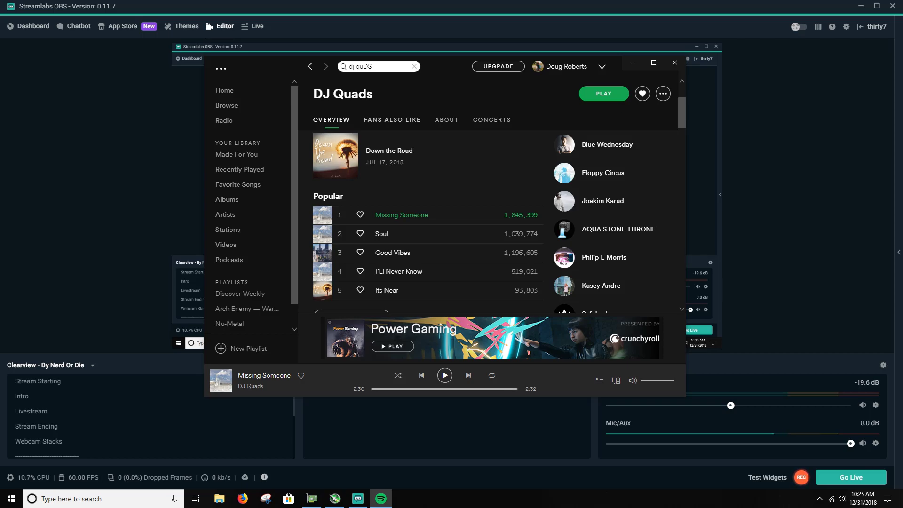
pyautogui.scroll(3, 491, 198)
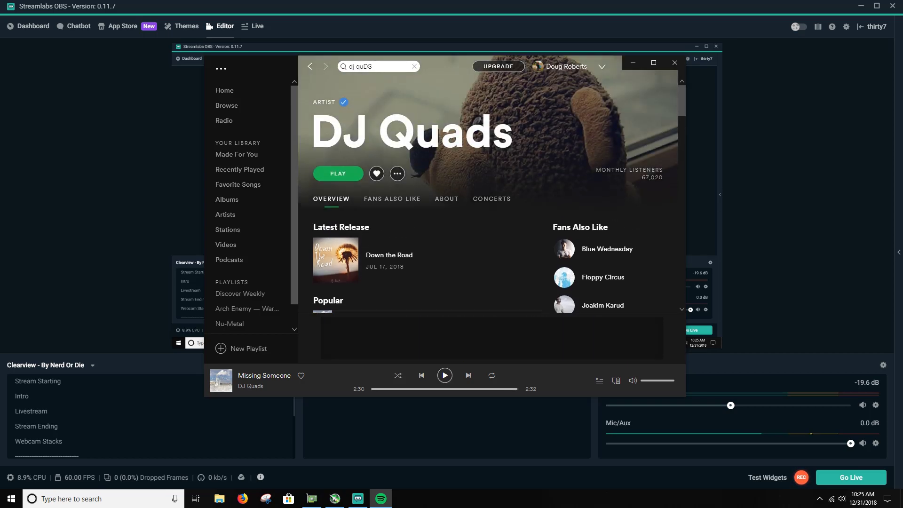
pyautogui.hotkey('ctrl', 'l')
# Search 'ROYALTY FREE' and browse the Royalty Free, just to Stream playlist tracks, then go back.
pyautogui.write('ROY')
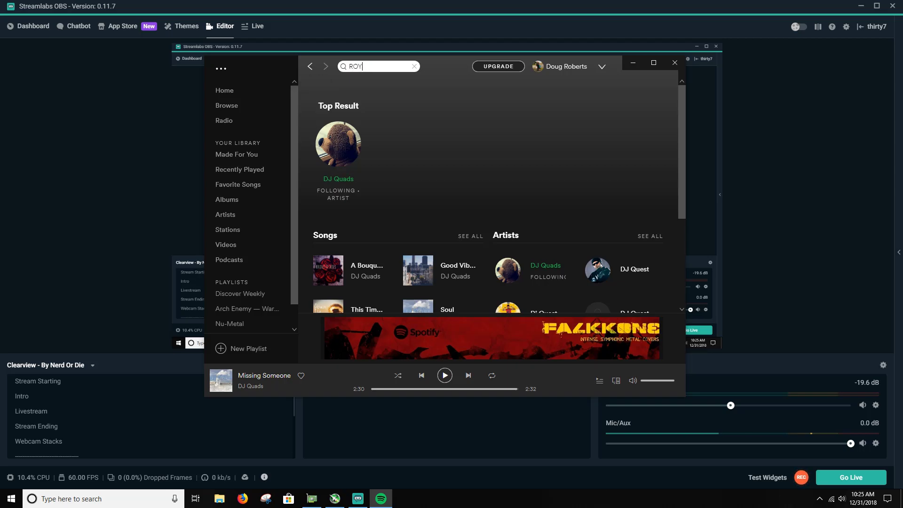
pyautogui.write('ALTY FREE')
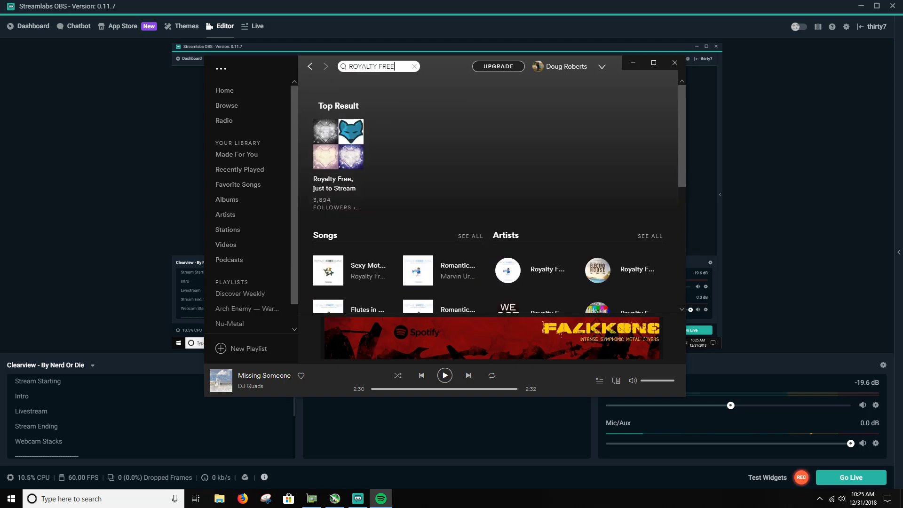
pyautogui.scroll(-3, 622, 176)
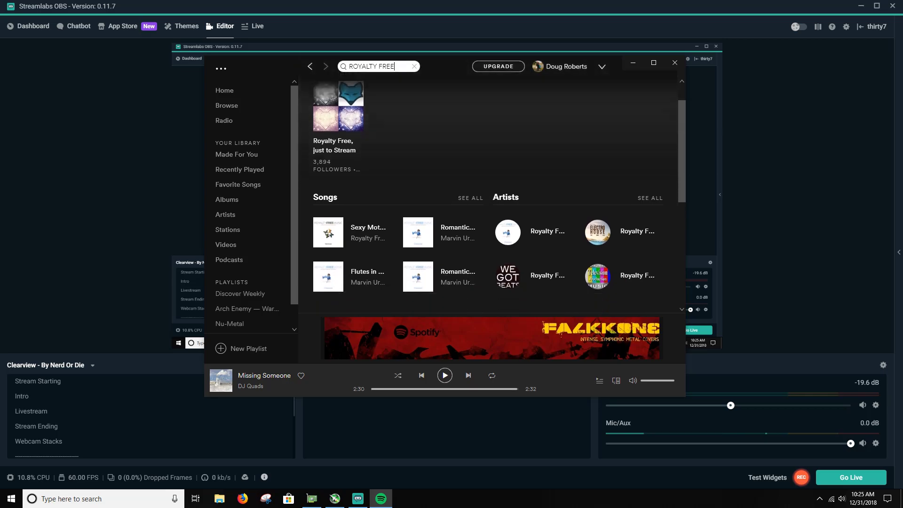
pyautogui.scroll(1, 623, 177)
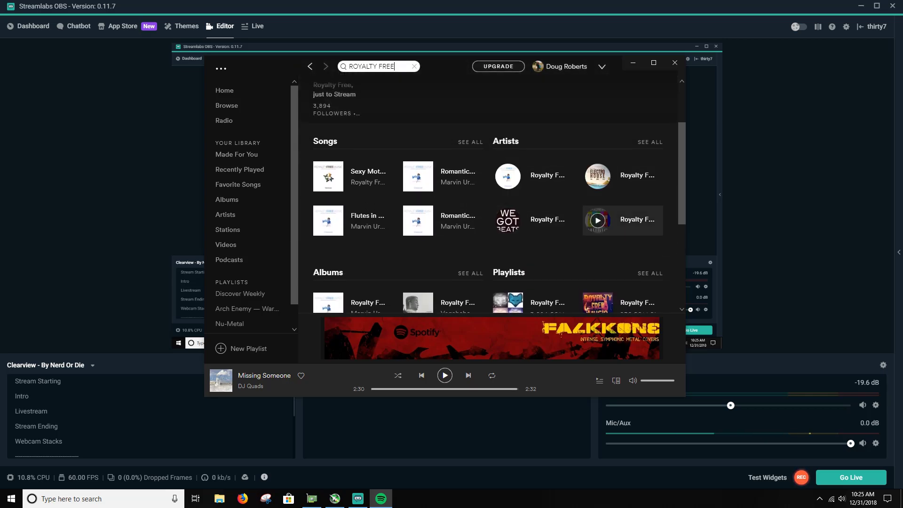
pyautogui.scroll(-2, 622, 214)
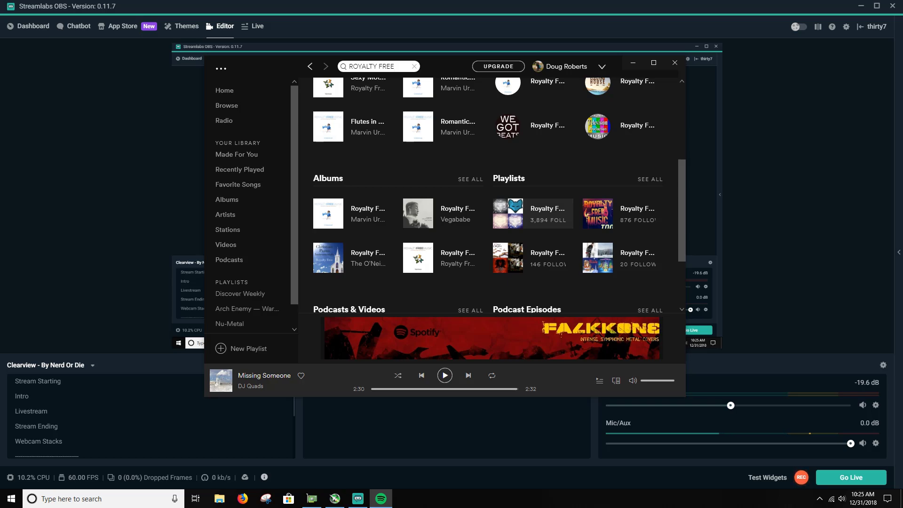
pyautogui.scroll(4, 531, 214)
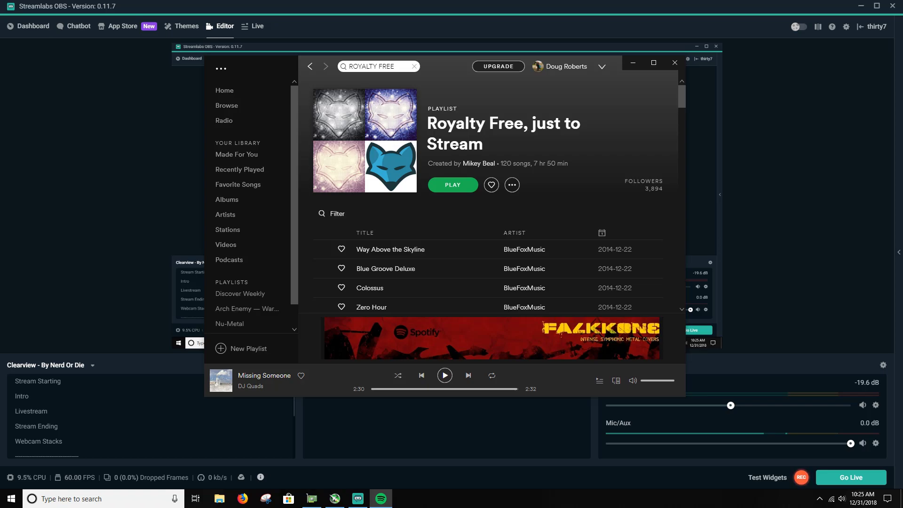
pyautogui.scroll(-5, 488, 208)
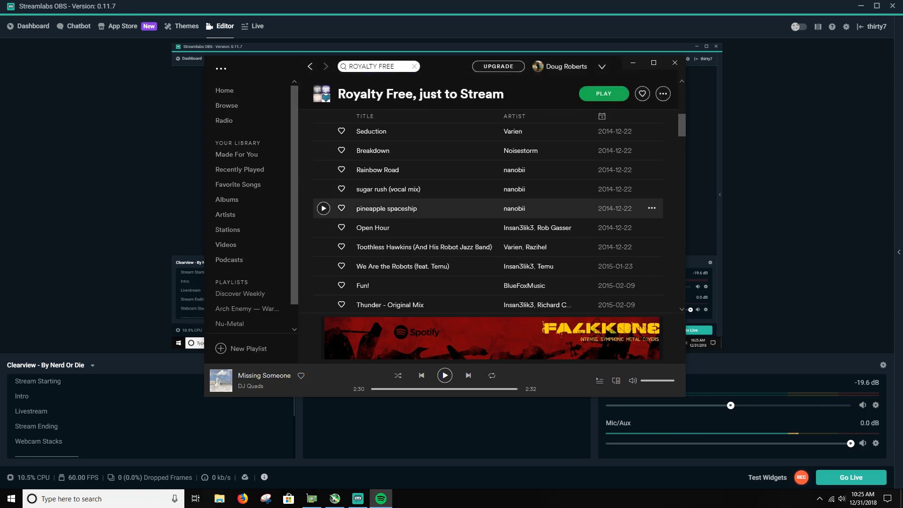
pyautogui.scroll(-15, 489, 210)
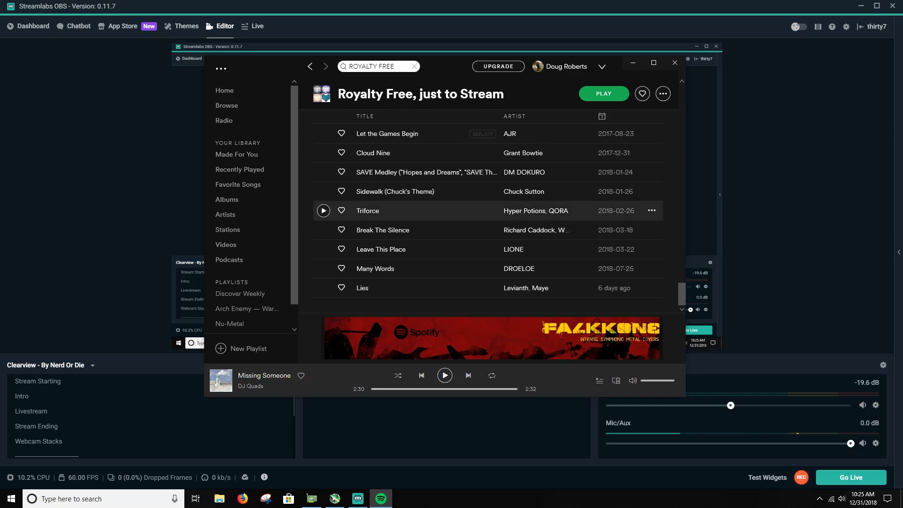
pyautogui.scroll(15, 489, 211)
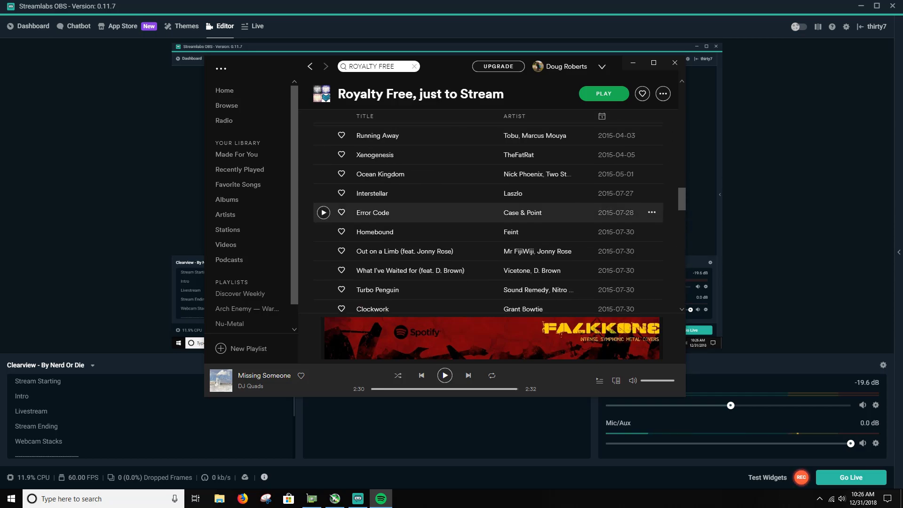
pyautogui.scroll(10, 489, 211)
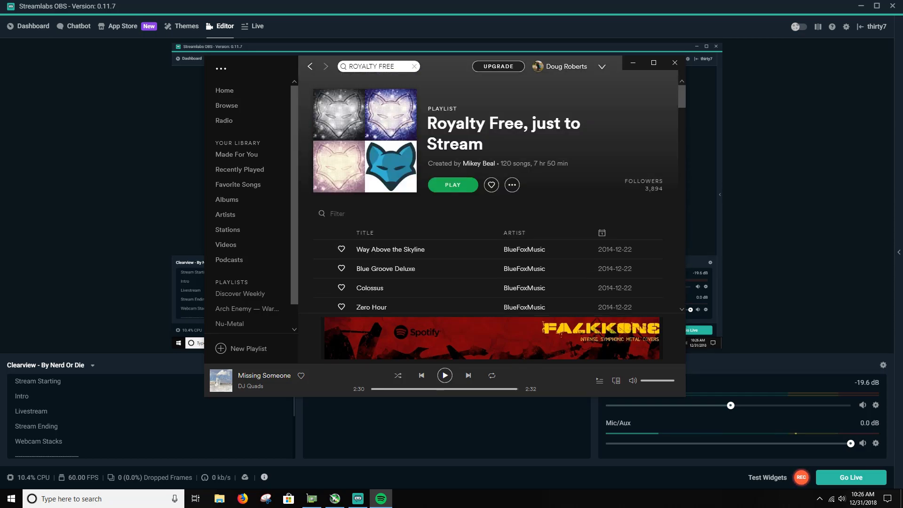
pyautogui.click(310, 66)
# Reach the DJ Quads artist page's Popular tracks, then switch to Streamlabs OBS.
pyautogui.click(310, 65)
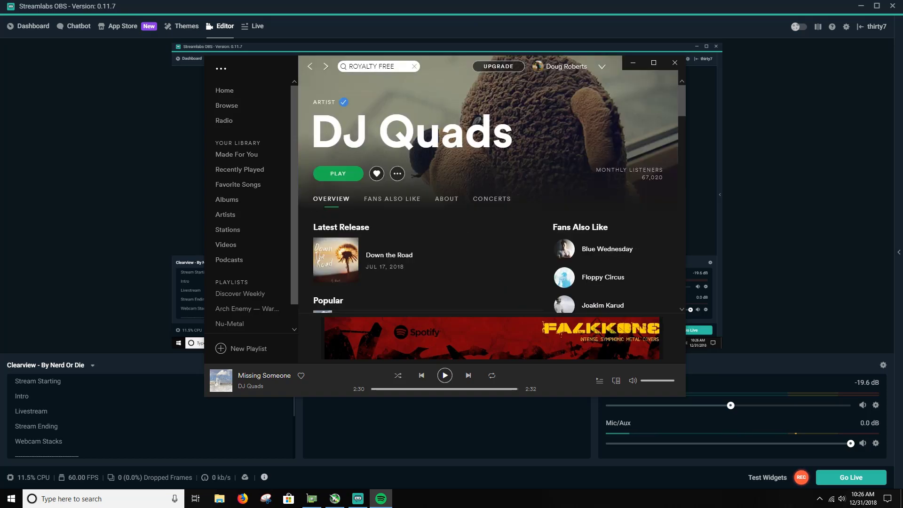
pyautogui.click(310, 66)
pyautogui.click(326, 66)
pyautogui.scroll(-5, 491, 183)
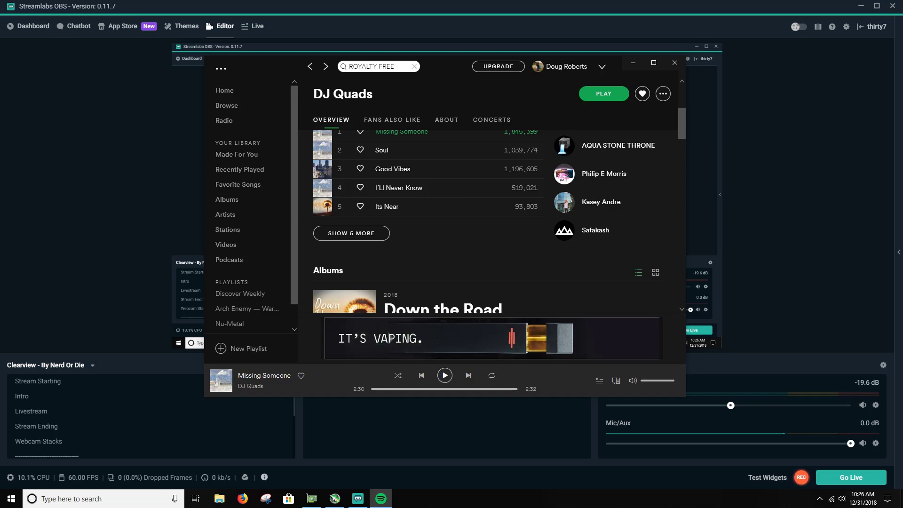
pyautogui.hotkey('alt', 'Tab')
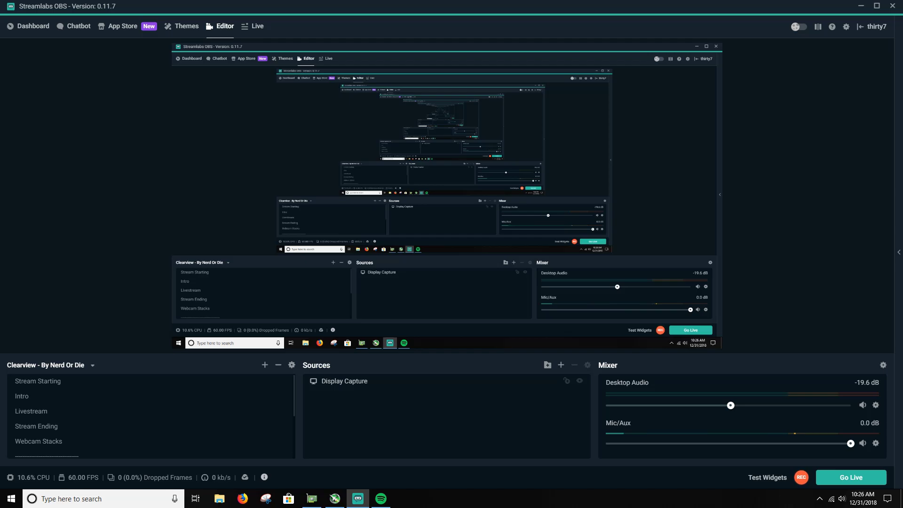
# Bring the Spotify window with the DJ Quads artist page back to the front from the taskbar.
pyautogui.click(381, 498)
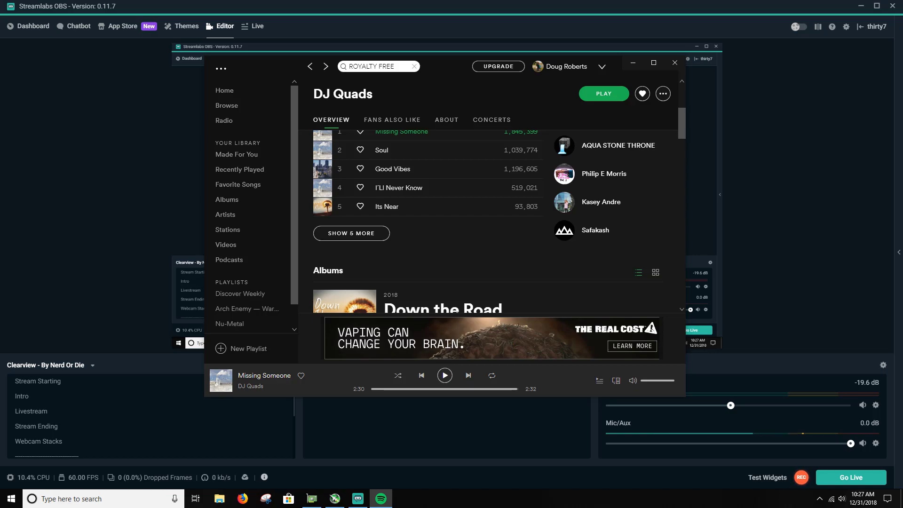
# Play Soul from the DJ Quads Popular list, then return to the Streamlabs OBS editor.
pyautogui.scroll(3, 423, 188)
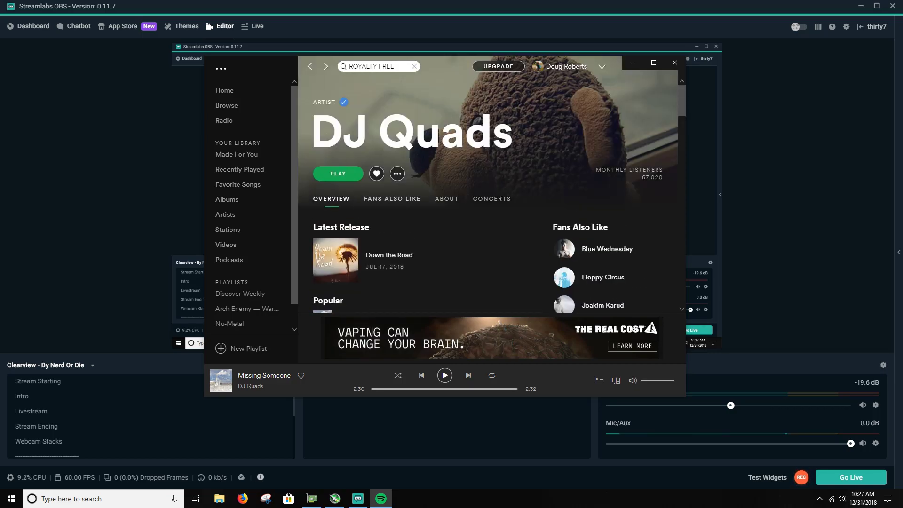
pyautogui.scroll(-4, 423, 197)
pyautogui.scroll(1, 423, 198)
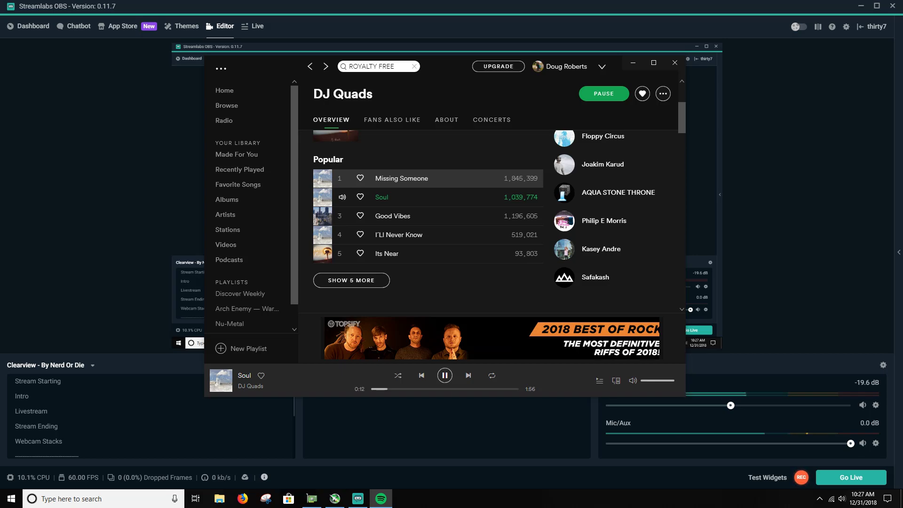
pyautogui.hotkey('alt', 'Tab')
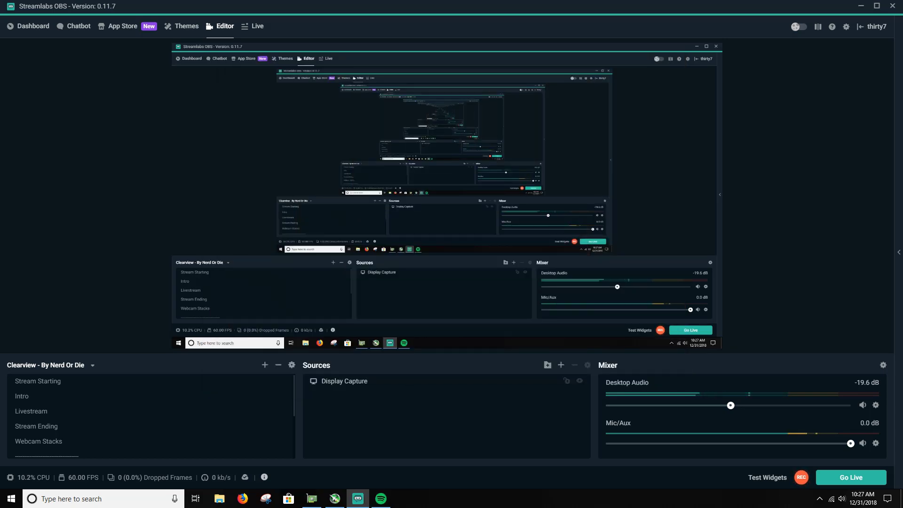